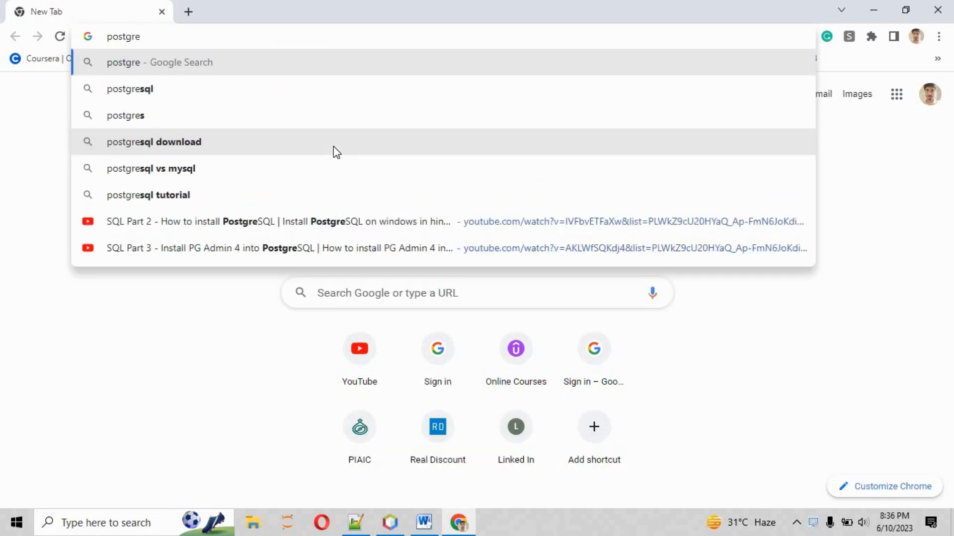
Step: Search Google for postgresql and open the official PostgreSQL Downloads page
key("Down")
key("Return")
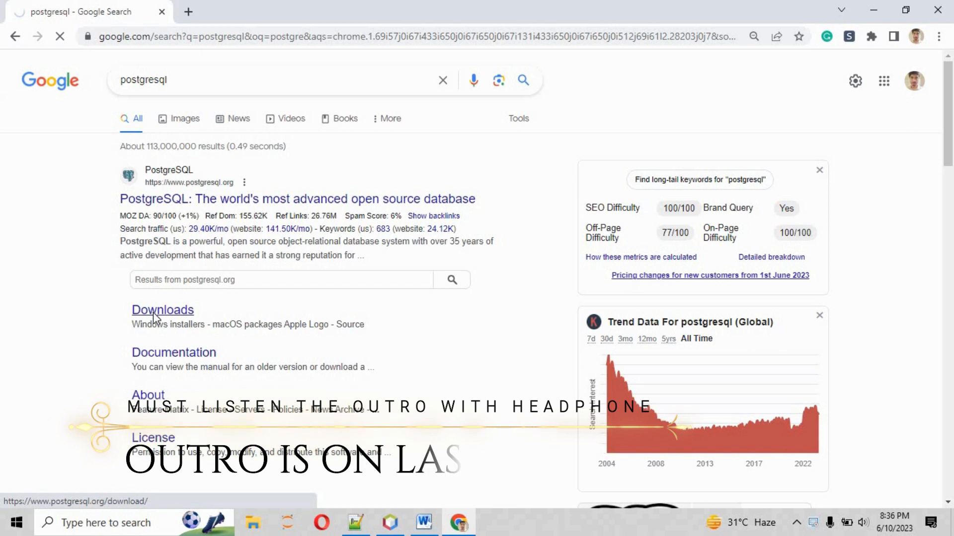
left_click(155, 313)
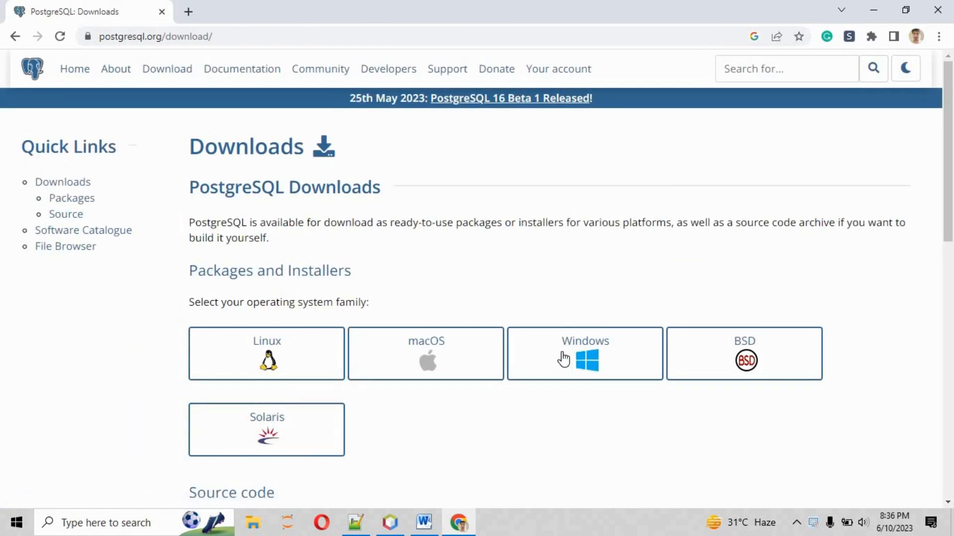
Step: Open the Windows installers page, check PostgreSQL 15 in the platform support table, and go to EDB's installer page
left_click(604, 373)
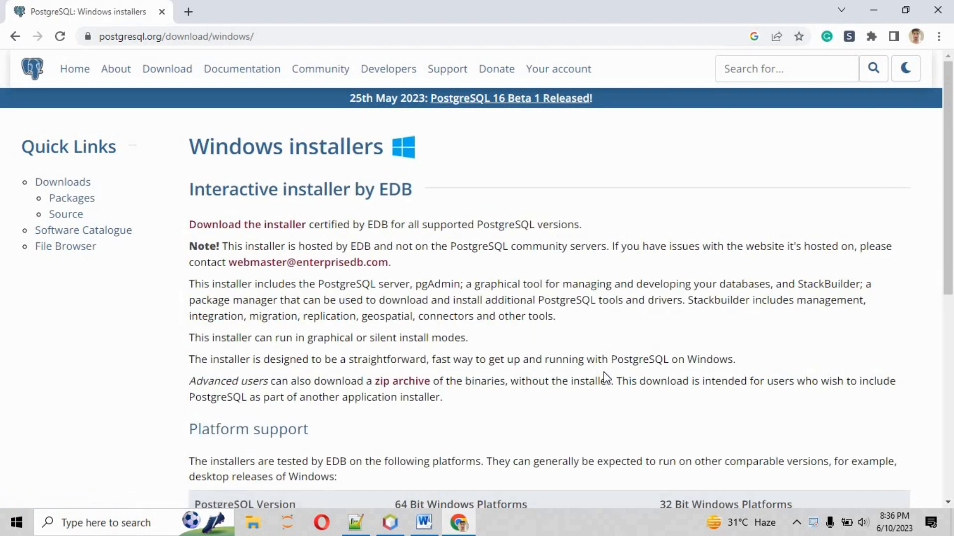
left_click_drag(948, 160, 950, 285)
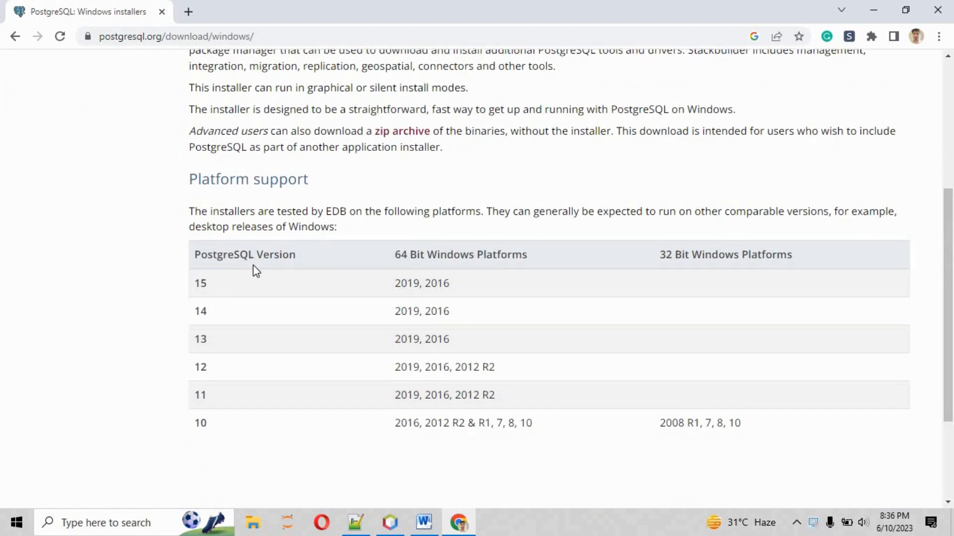
double_click(200, 281)
left_click_drag(949, 221, 928, 85)
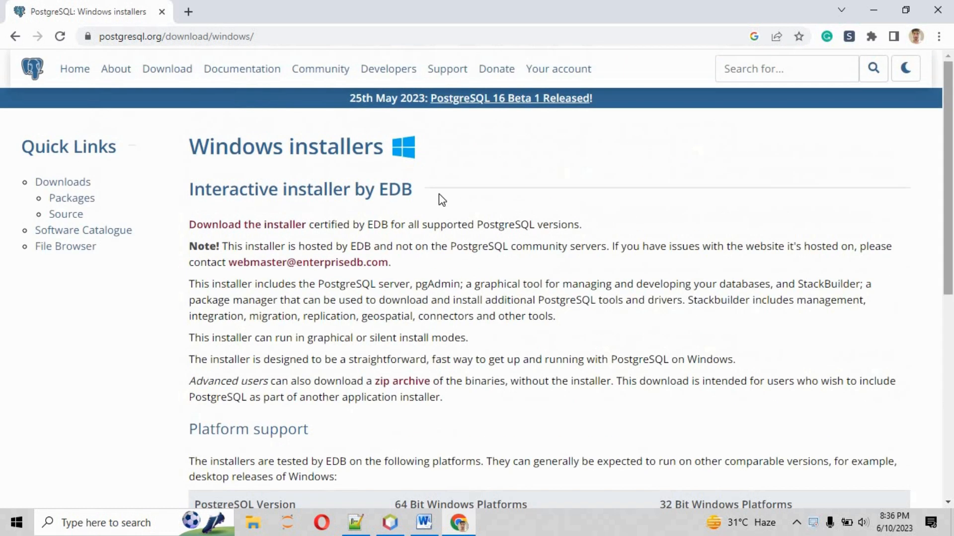
left_click(261, 226)
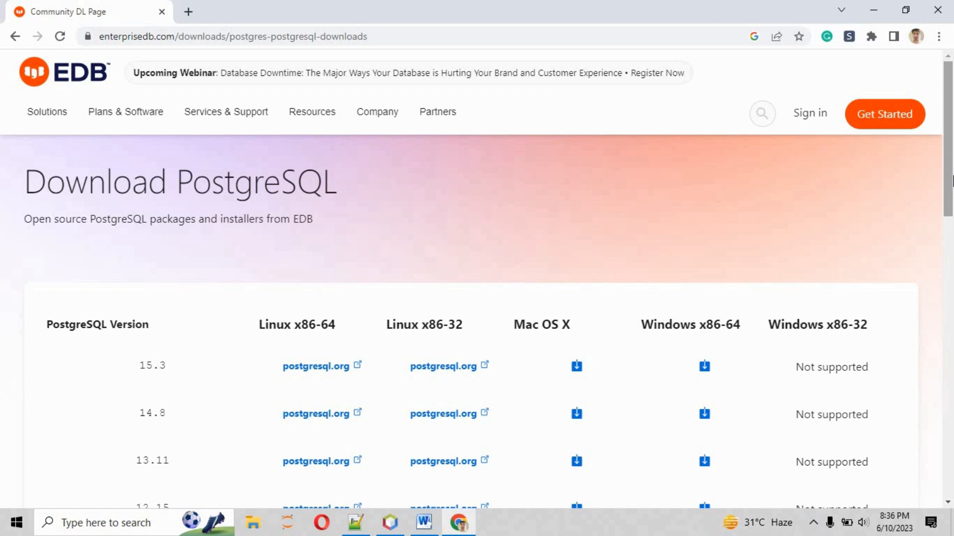
Step: Download the PostgreSQL 15.3 Windows x86-64 installer, postgresql-15.3-2 .exe, from the EDB version table
left_click_drag(952, 181, 951, 193)
scroll(952, 144, "up", 1)
scroll(952, 201, "down", 3)
left_click_drag(153, 228, 175, 234)
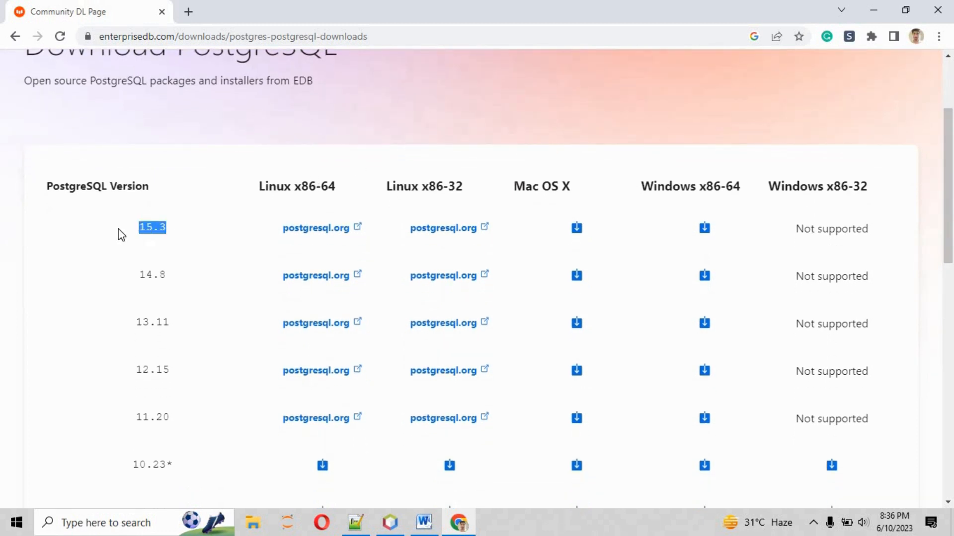
left_click(705, 229)
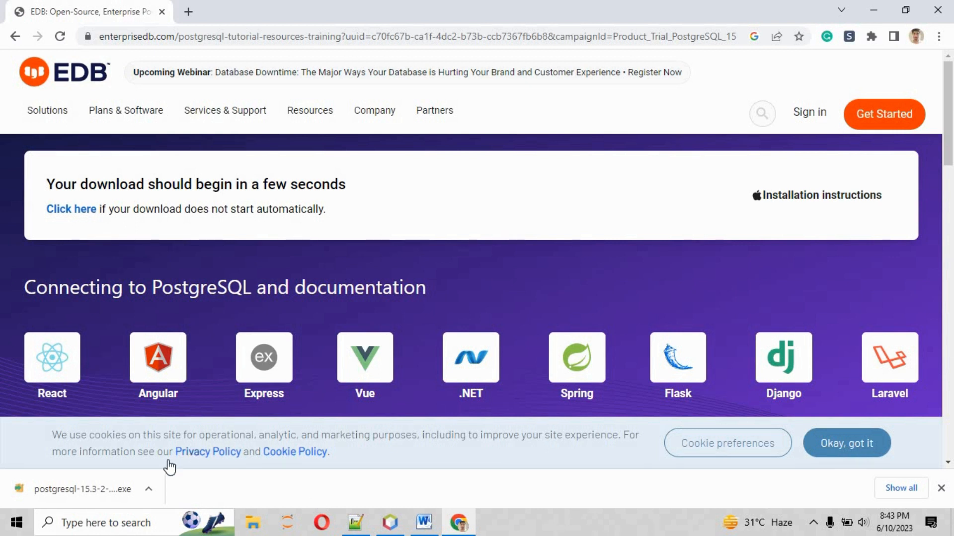
Step: Run the installer, keeping the default directory, all four components and the data directory, and set the superuser password
left_click(114, 488)
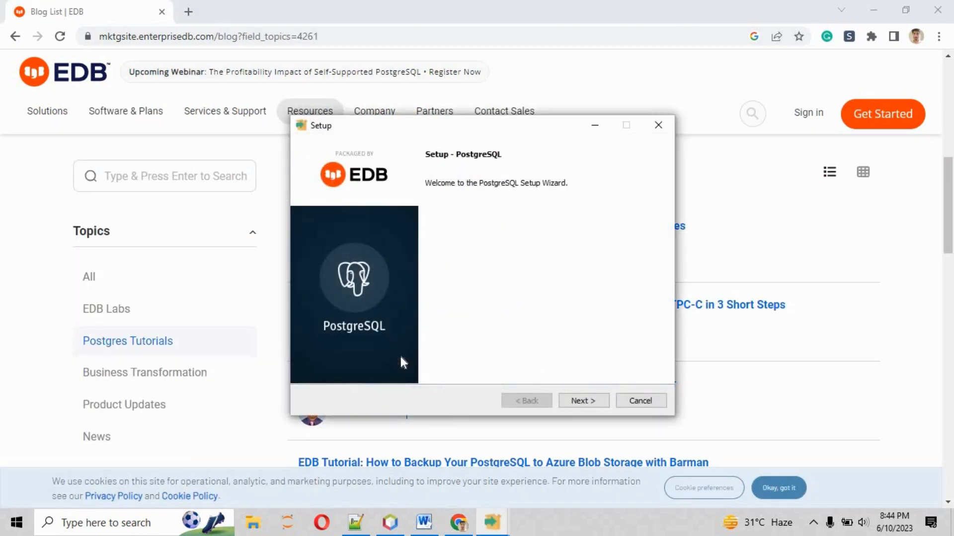
left_click(596, 403)
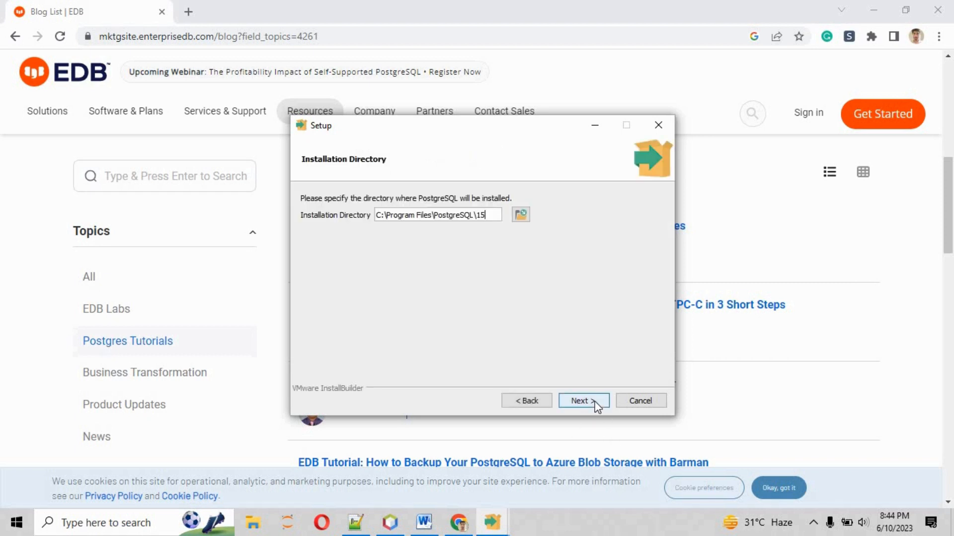
left_click(597, 403)
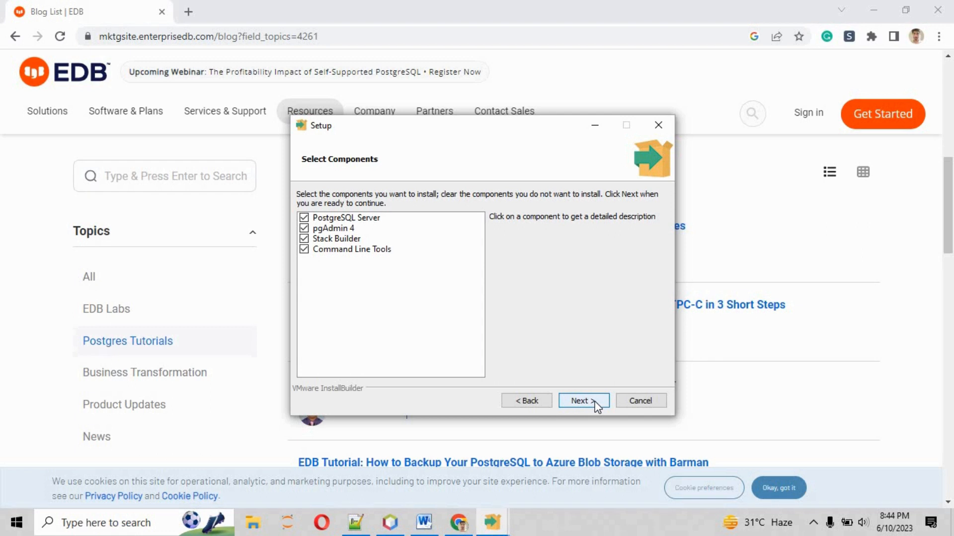
left_click(596, 403)
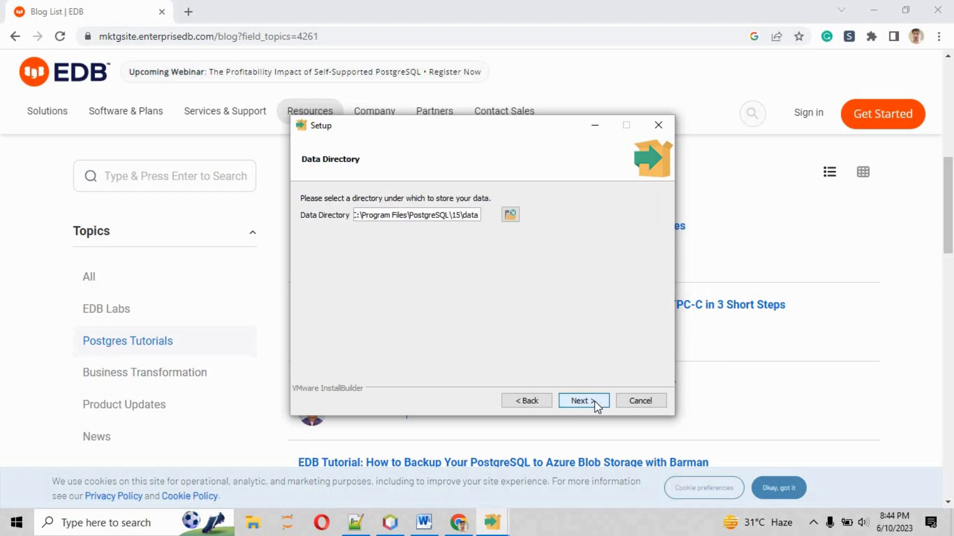
left_click(596, 403)
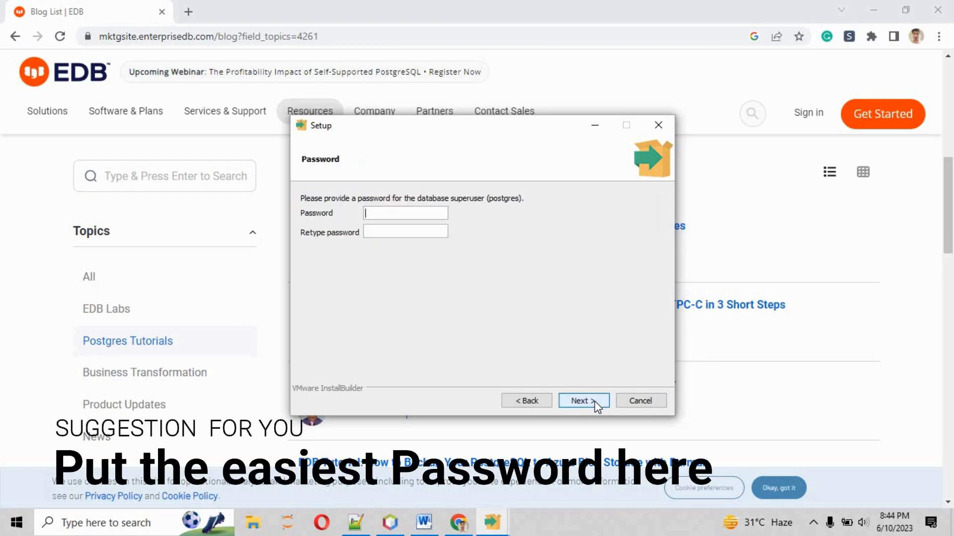
type("1234512345")
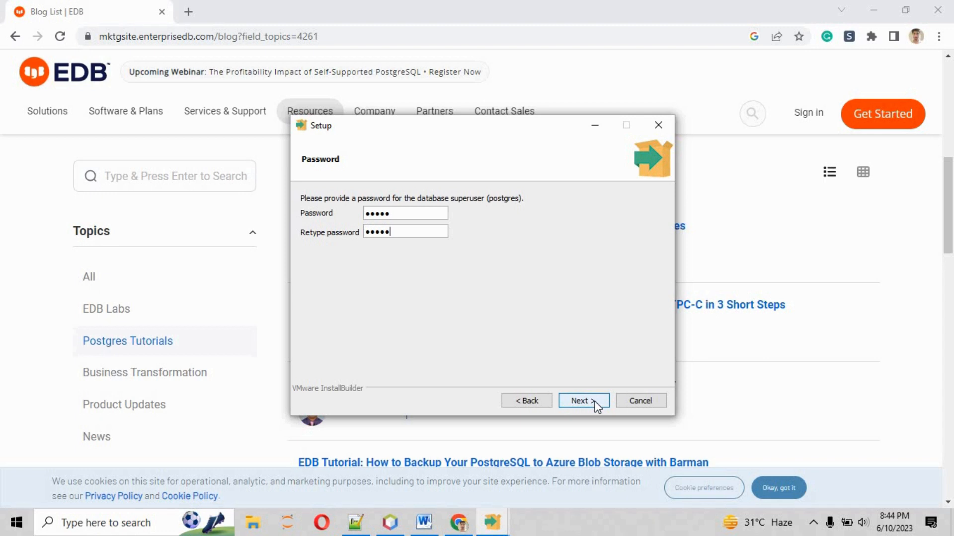
left_click(597, 406)
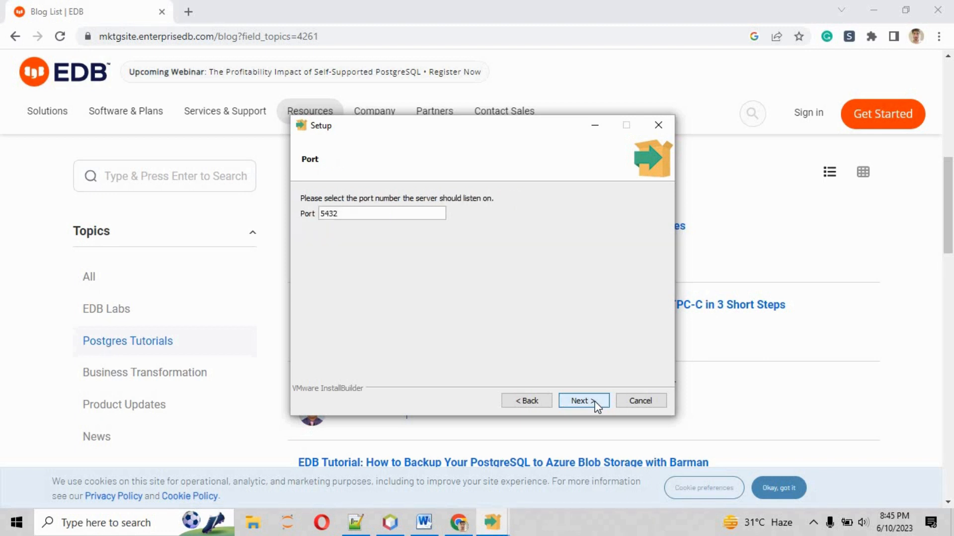
Step: Keep port 5432 and the default locale, install PostgreSQL, and turn off Stack Builder at exit
left_click(596, 406)
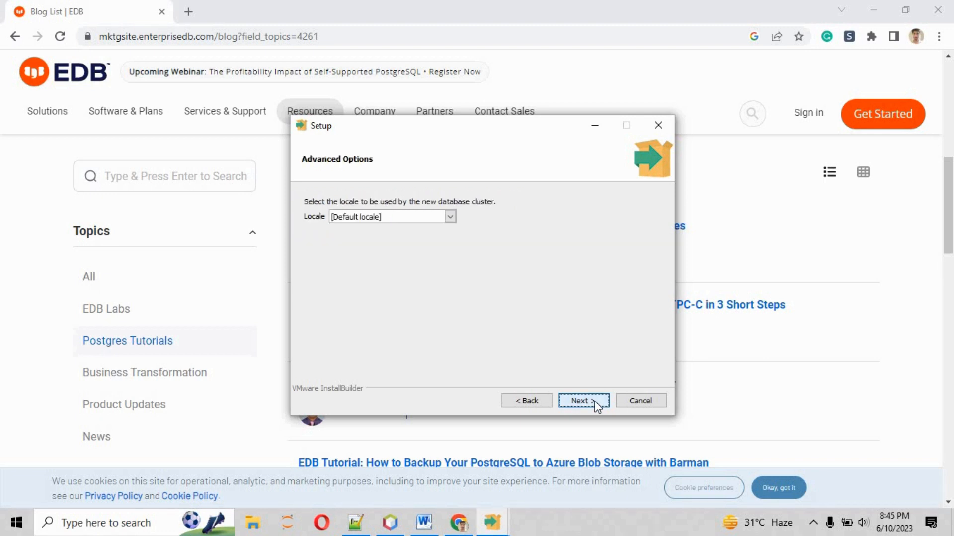
left_click(596, 406)
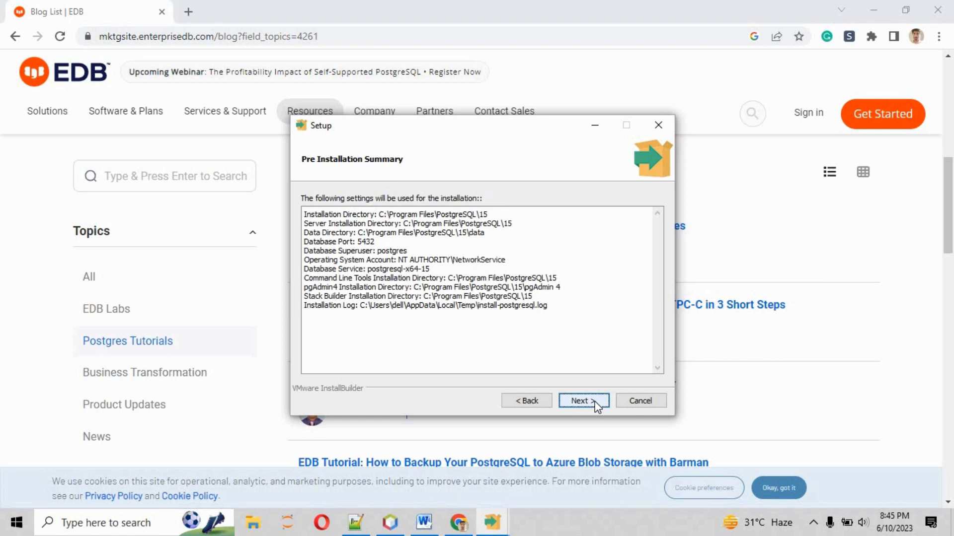
left_click(596, 406)
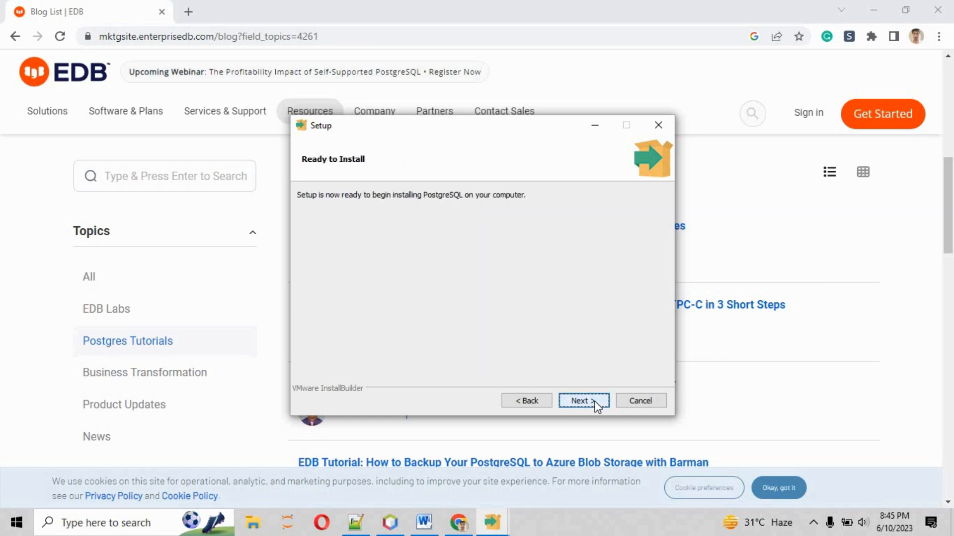
left_click(597, 406)
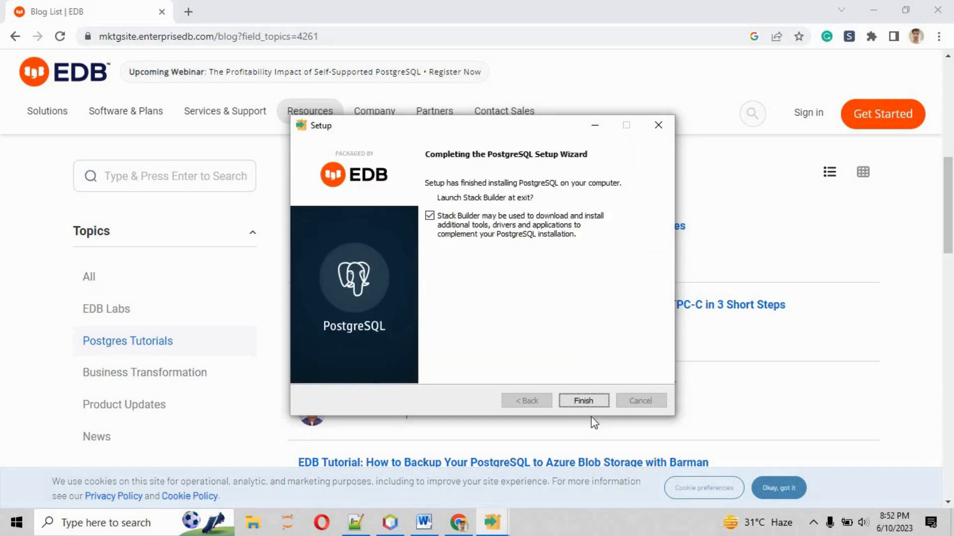
left_click(430, 216)
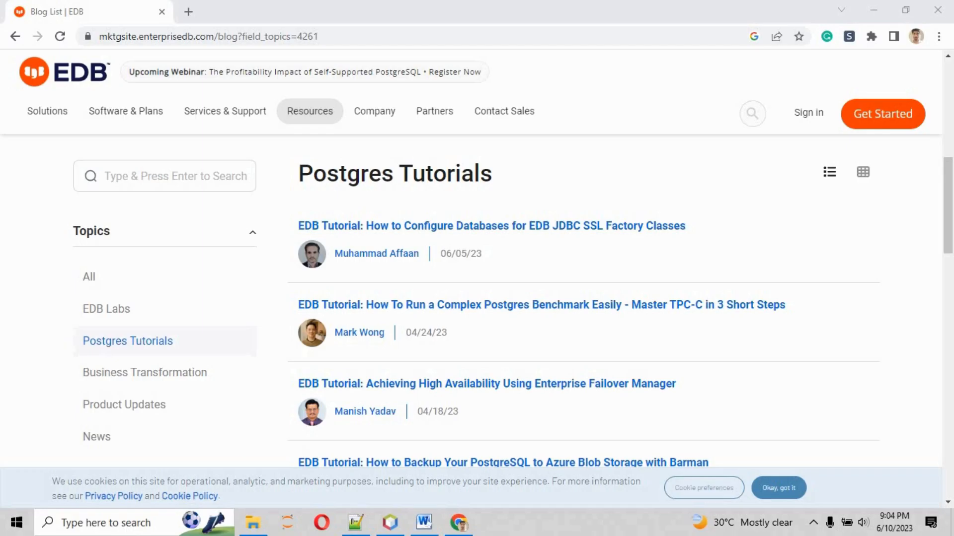
Step: In a new tab, search Google for 'download pgadmin' and open the pgadmin.org Download result in another tab
left_click(191, 10)
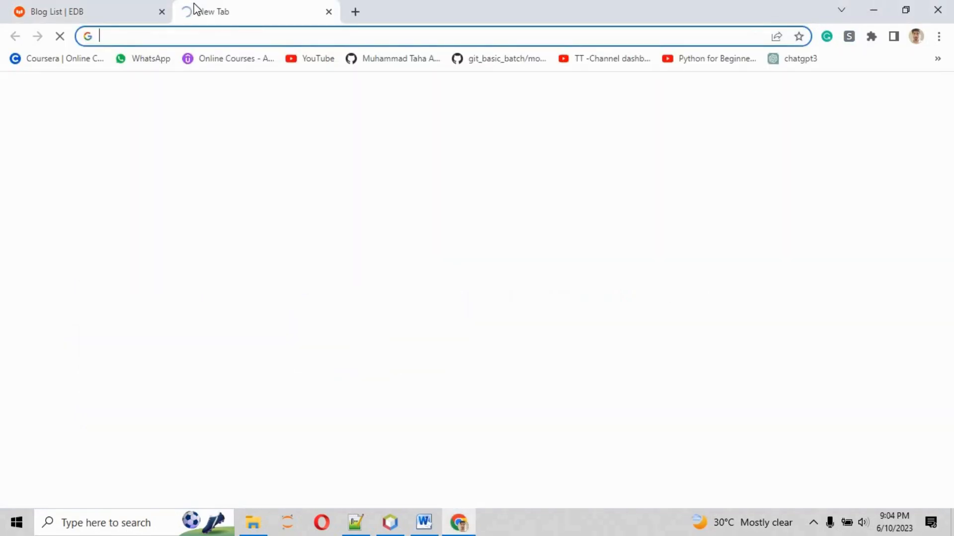
type("download ")
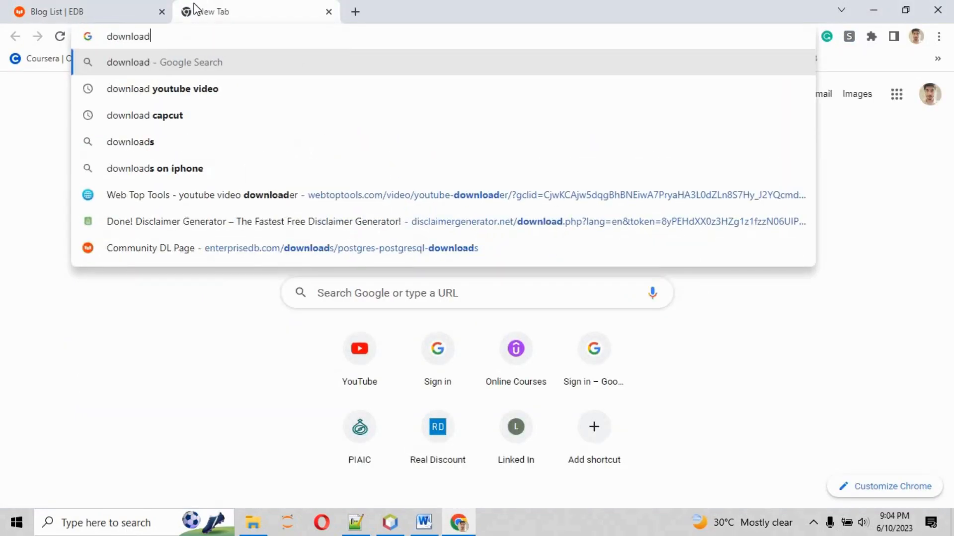
type("pgadmin")
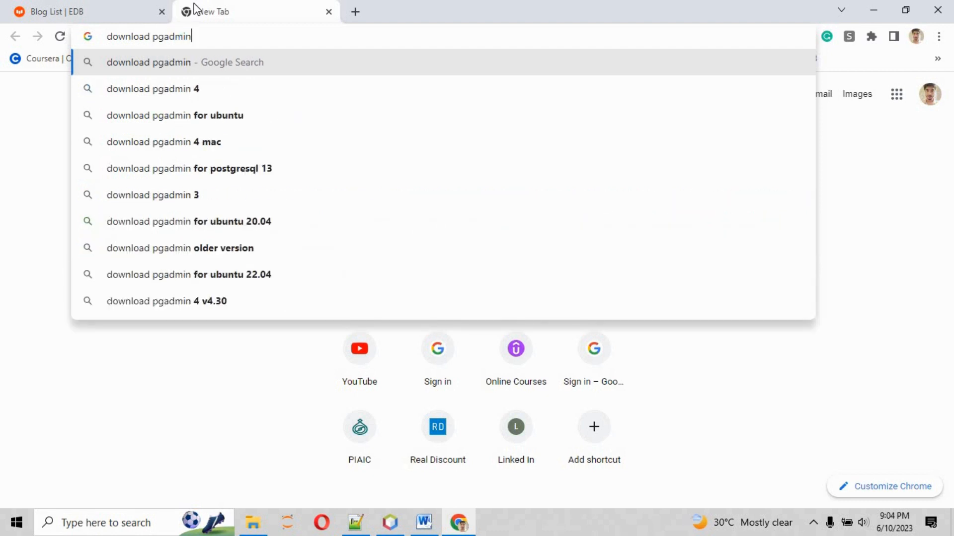
key("Return")
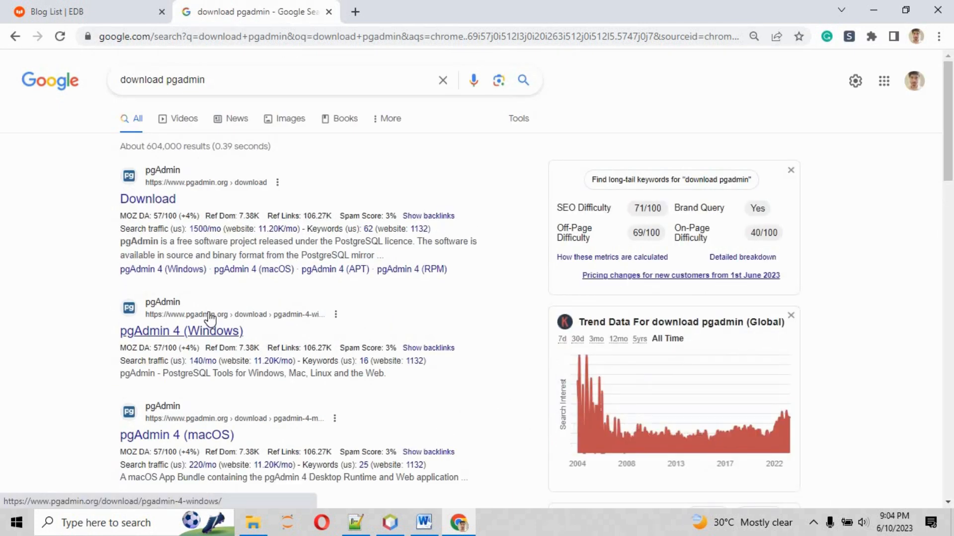
middle_click(147, 205)
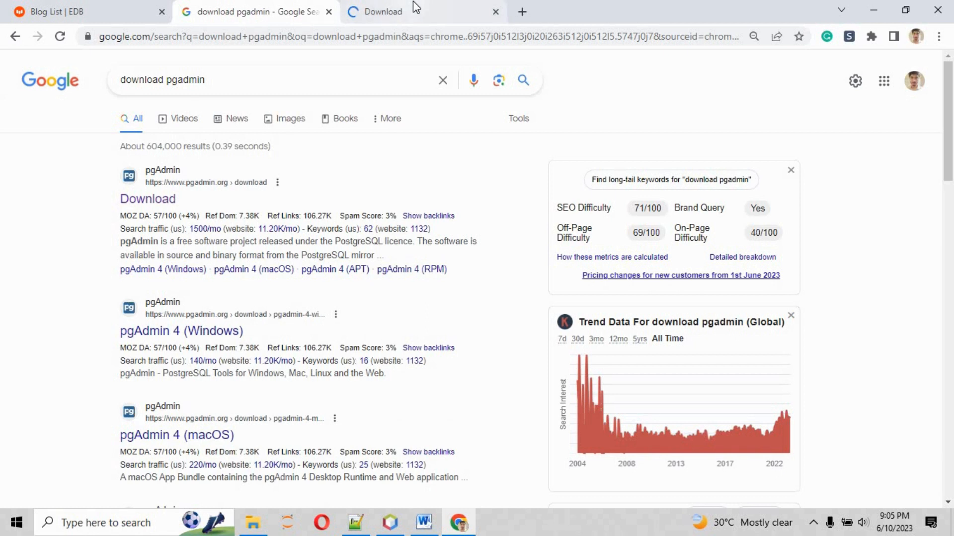
Step: Go to the pgAdmin 4 Windows downloads, download pgadmin4-7.3-x64.exe, and run it
left_click(413, 1)
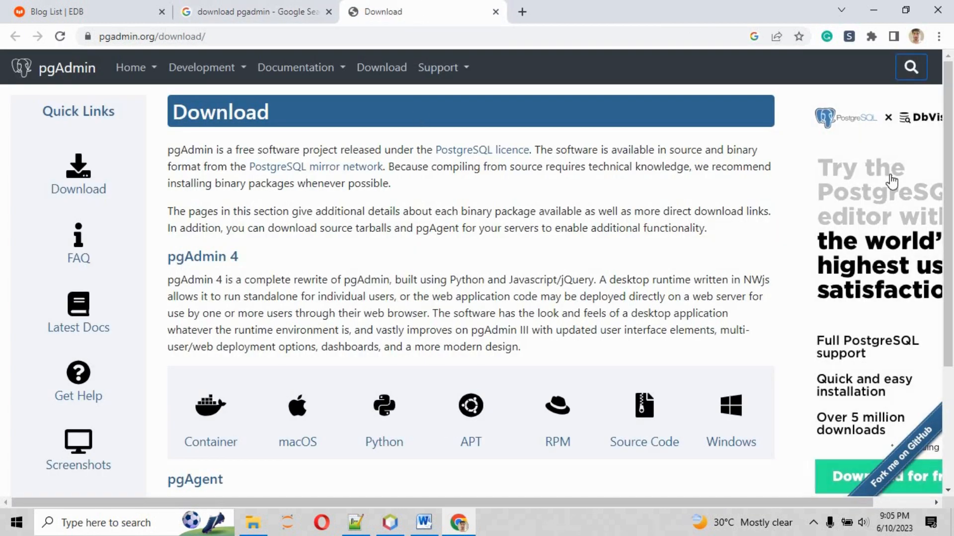
mouse_move(949, 88)
left_mouse_down()
mouse_move(951, 207)
mouse_move(952, 96)
left_mouse_up()
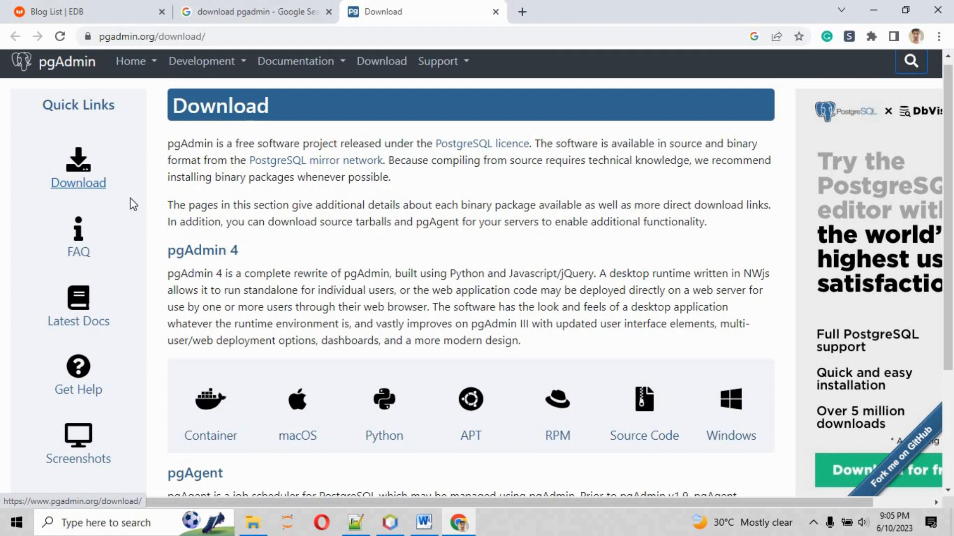
left_click_drag(193, 254, 238, 254)
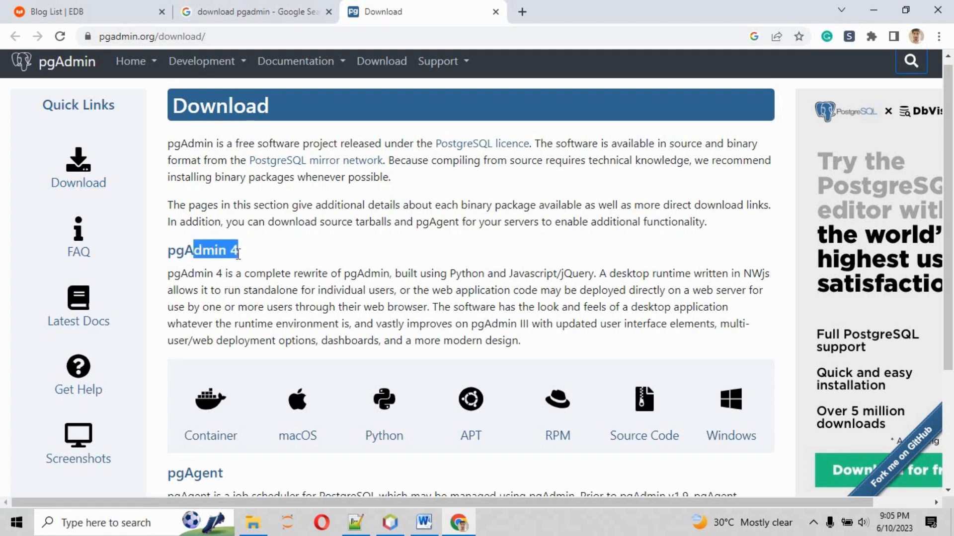
left_click(737, 413)
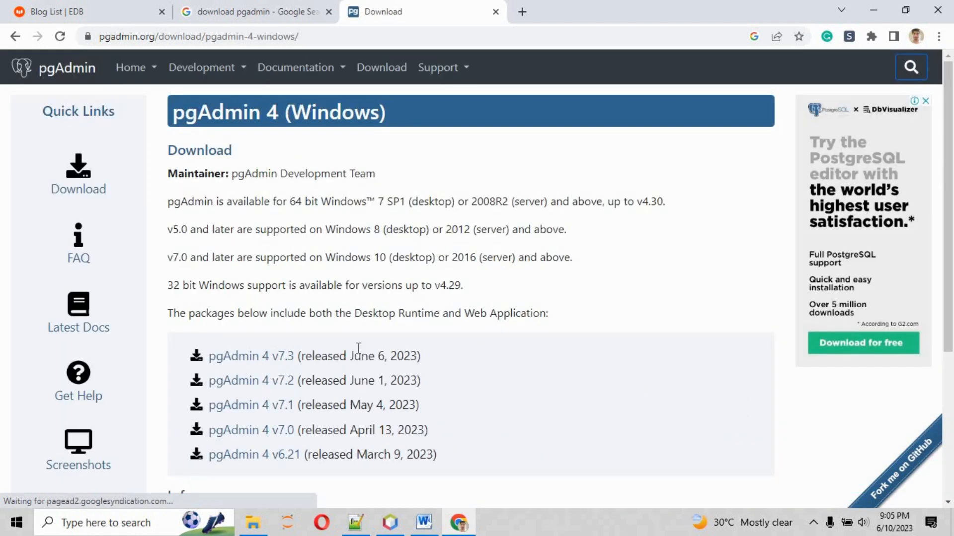
left_click_drag(351, 356, 419, 367)
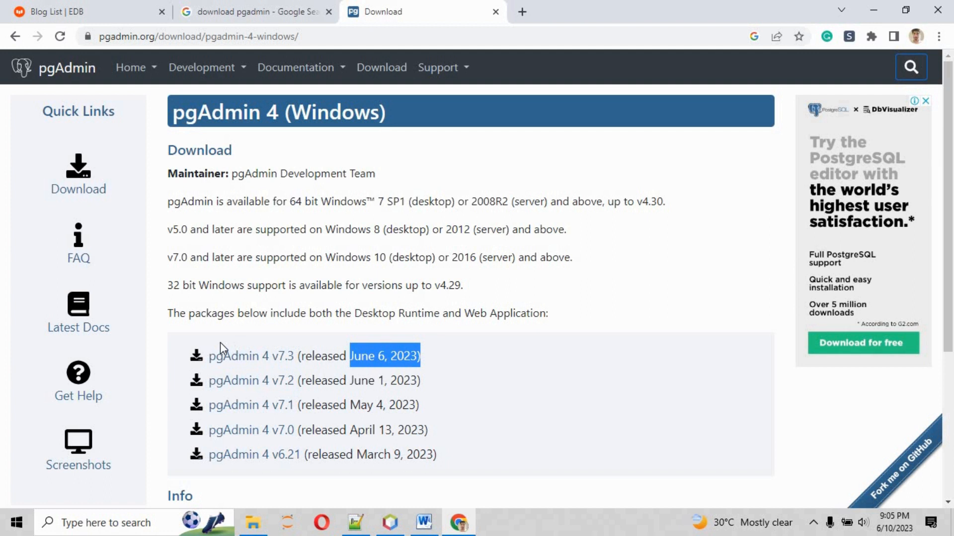
left_click(220, 363)
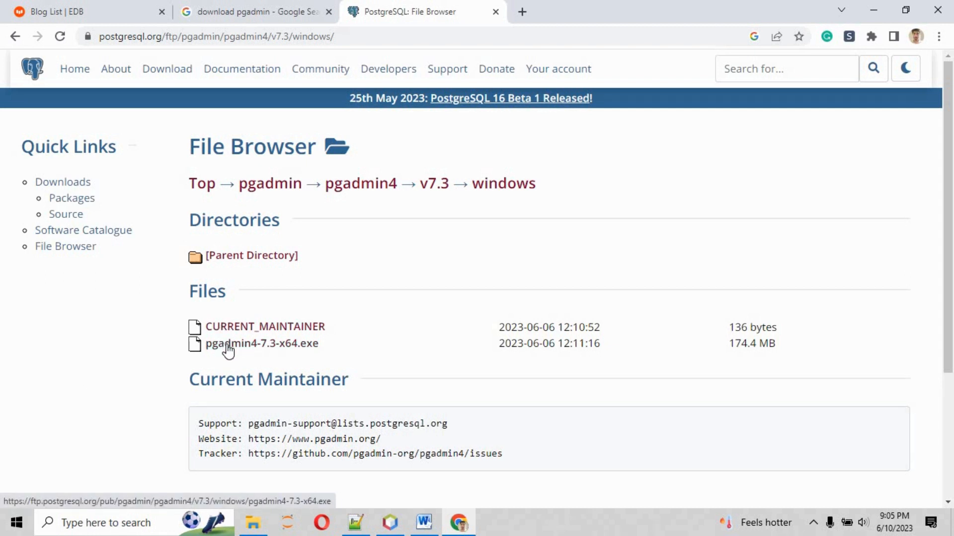
left_click(252, 350)
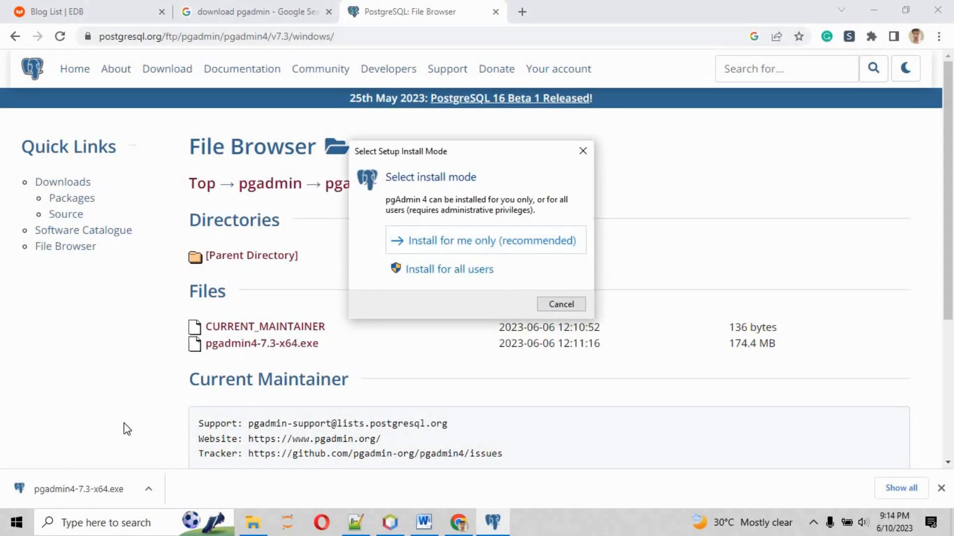
Step: Install pgAdmin 4 7.3 for the current user only, accepting the licence and default install and Start Menu folders
left_click(472, 241)
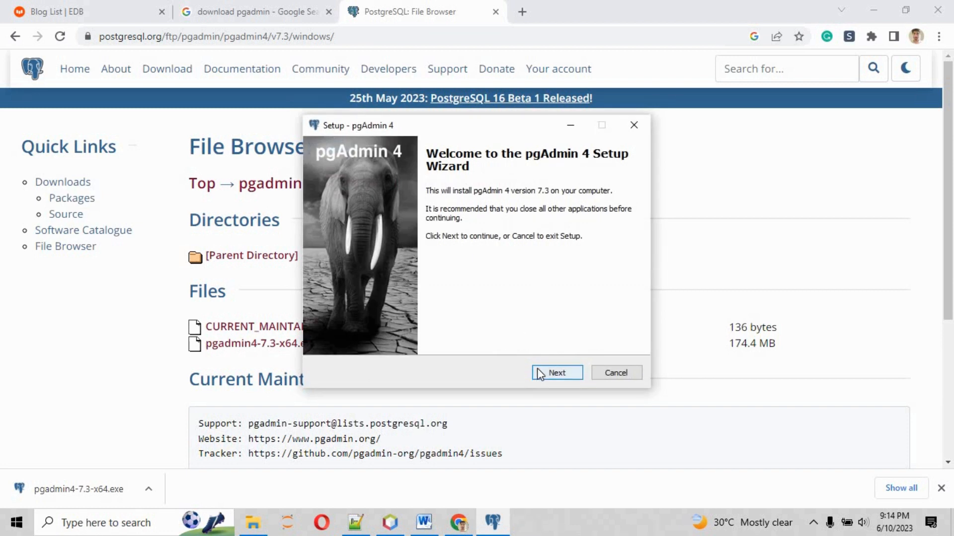
left_click(537, 368)
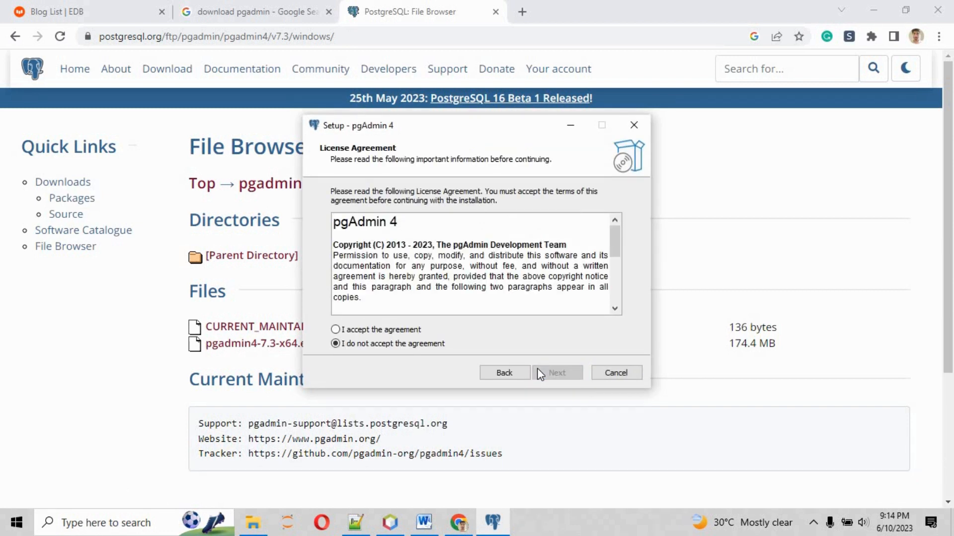
left_click(403, 332)
left_click(552, 371)
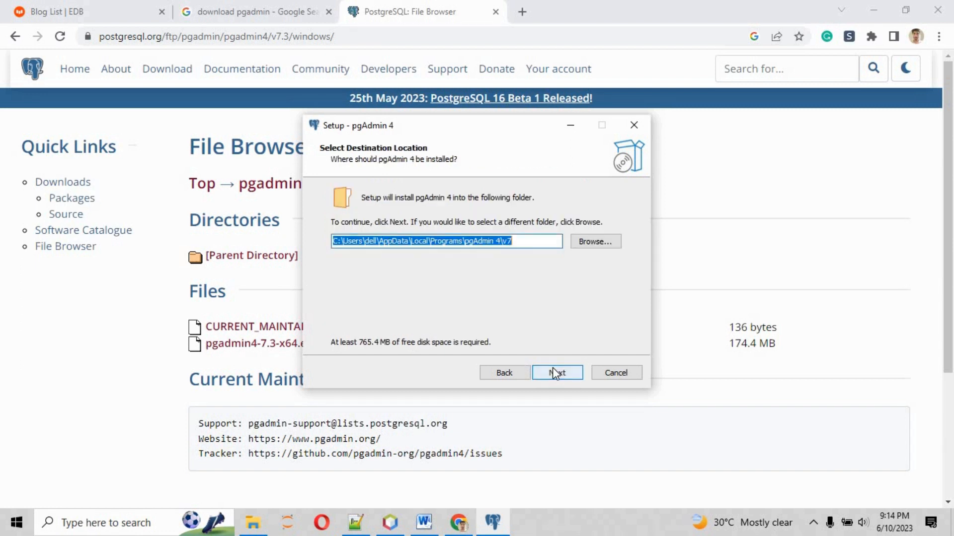
left_click(553, 371)
left_click(555, 372)
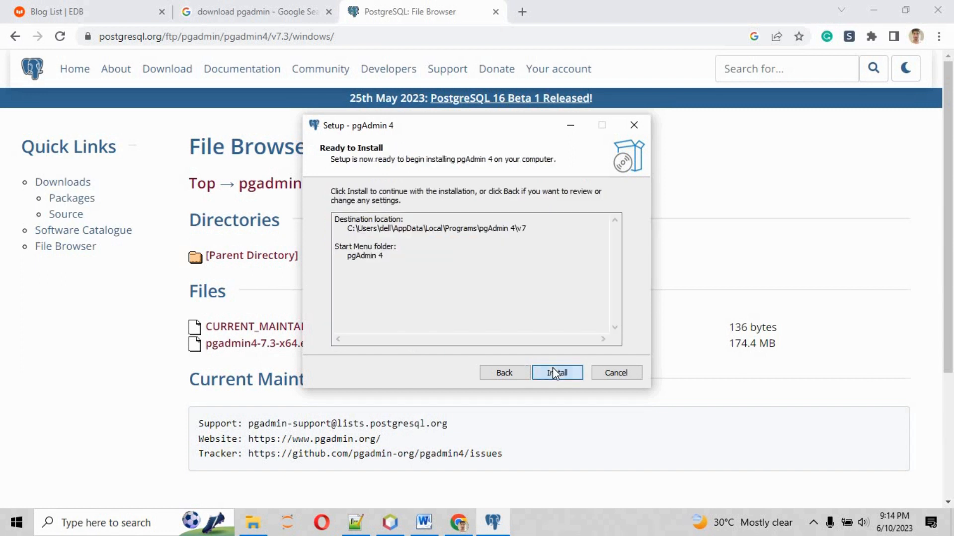
left_click(553, 370)
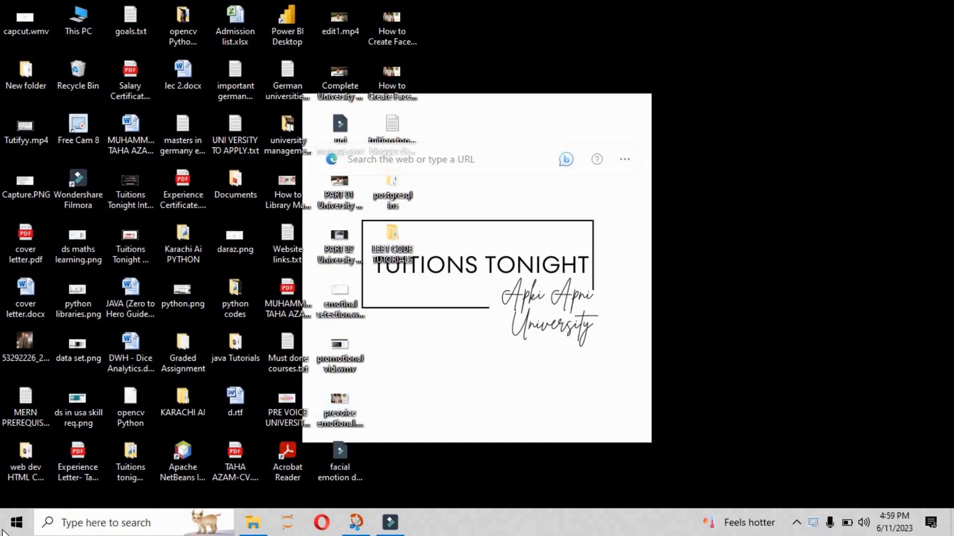
Step: Launch pgAdmin 4 v7 from Recently added in the Windows Start menu
left_click(17, 522)
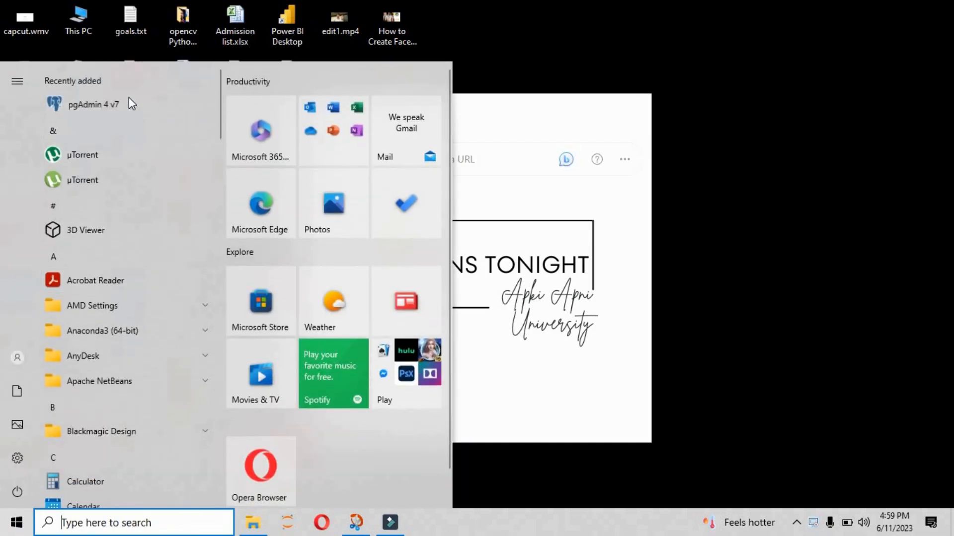
left_click(129, 104)
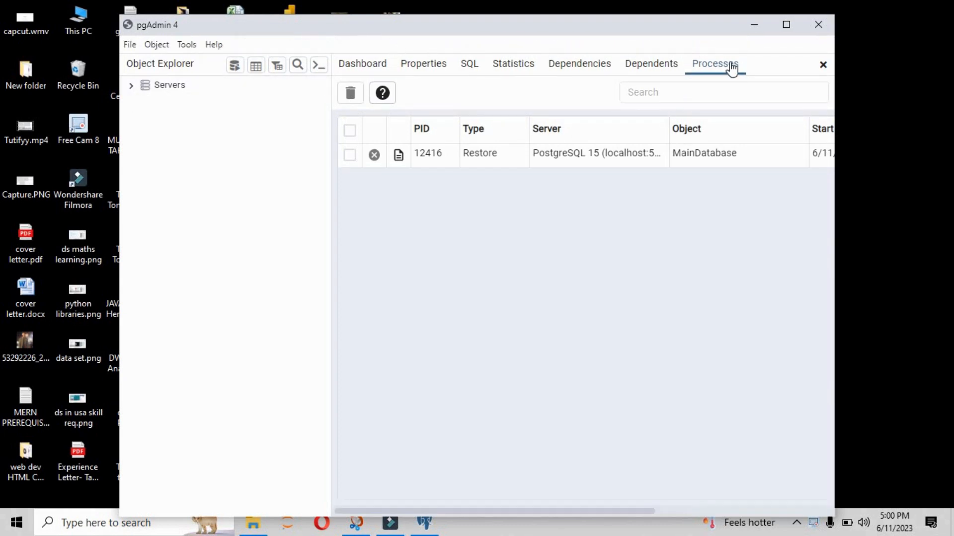
Step: Maximize pgAdmin, show Preferences > Binary paths with PostgreSQL 15 at C:\Program Files\PostgreSQL\15\bin, and bring up File Explorer
left_click(786, 25)
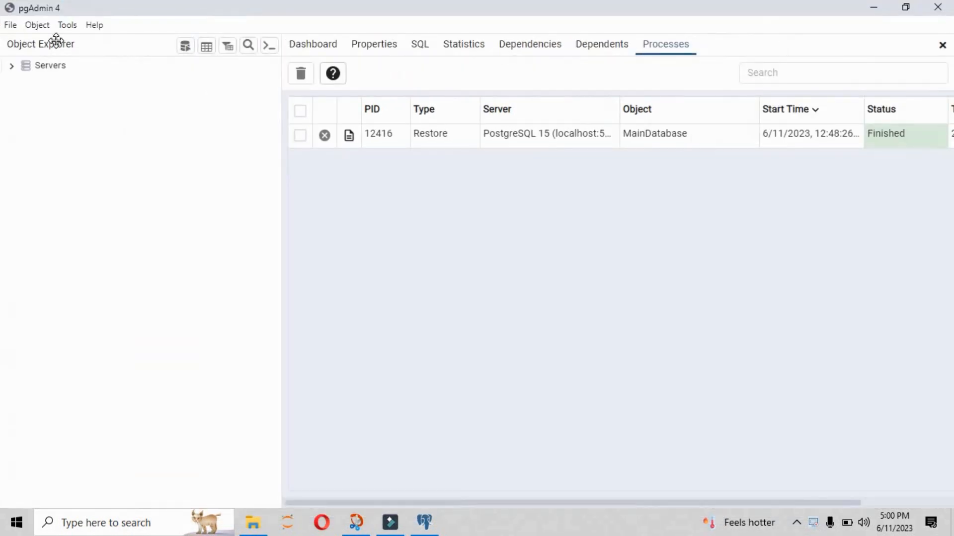
left_click(11, 26)
left_click(15, 44)
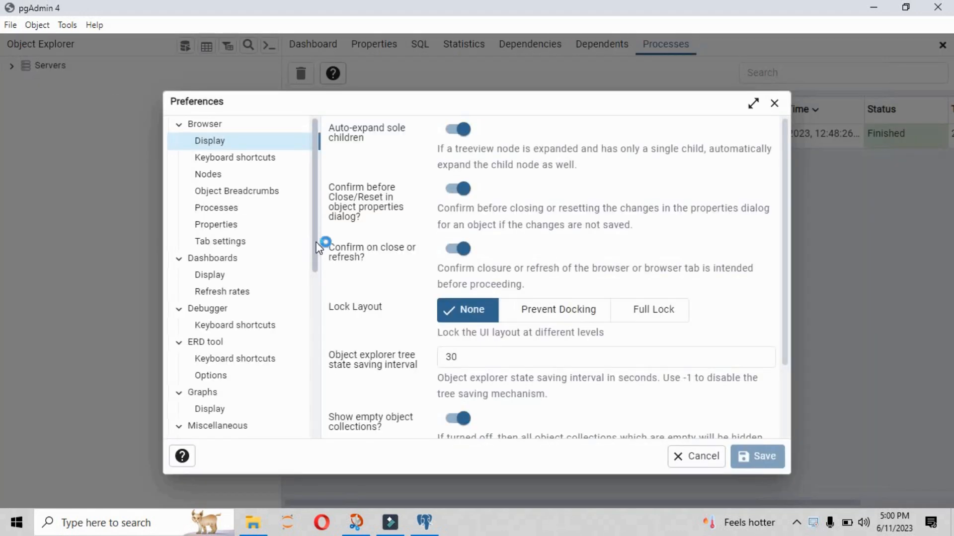
scroll(317, 281, "down", 5)
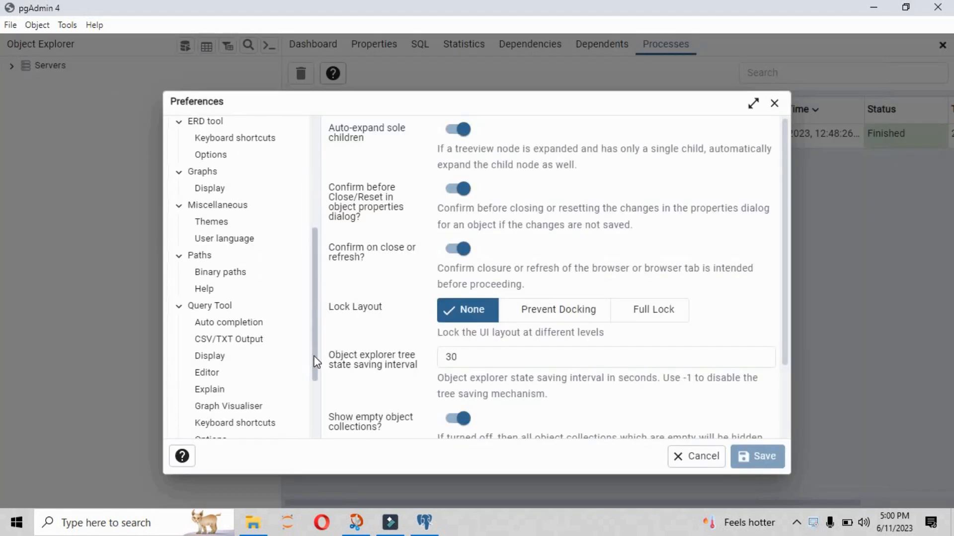
left_click(237, 274)
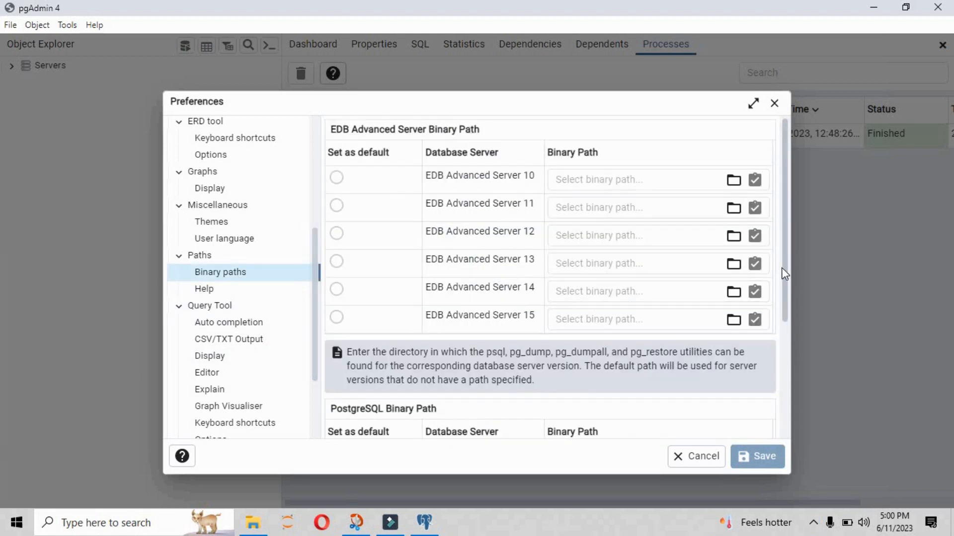
scroll(786, 330, "down", 4)
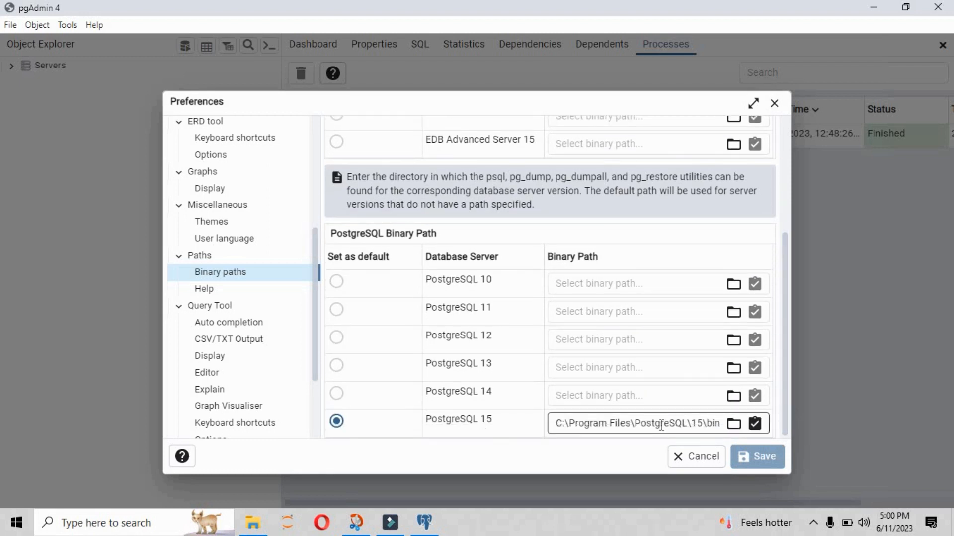
left_click(669, 423)
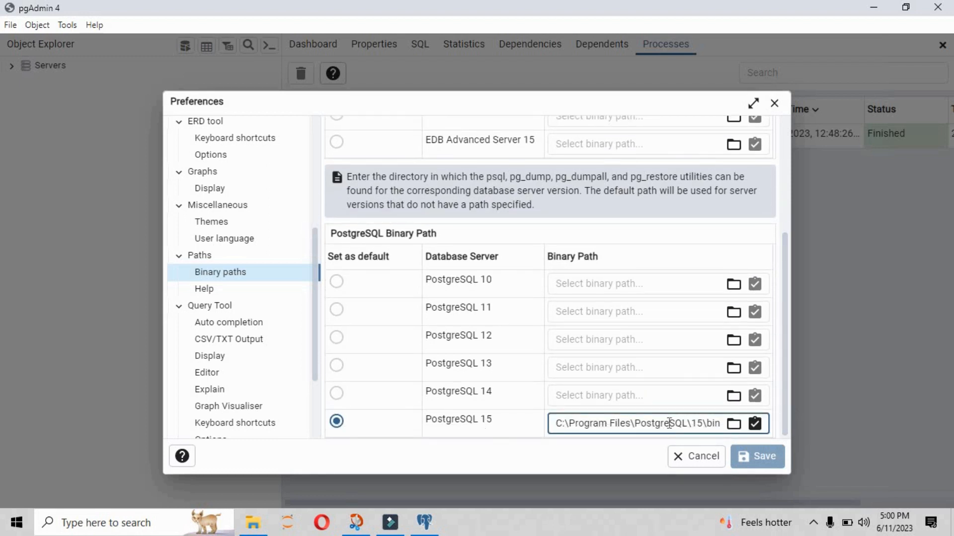
left_click_drag(272, 528, 262, 527)
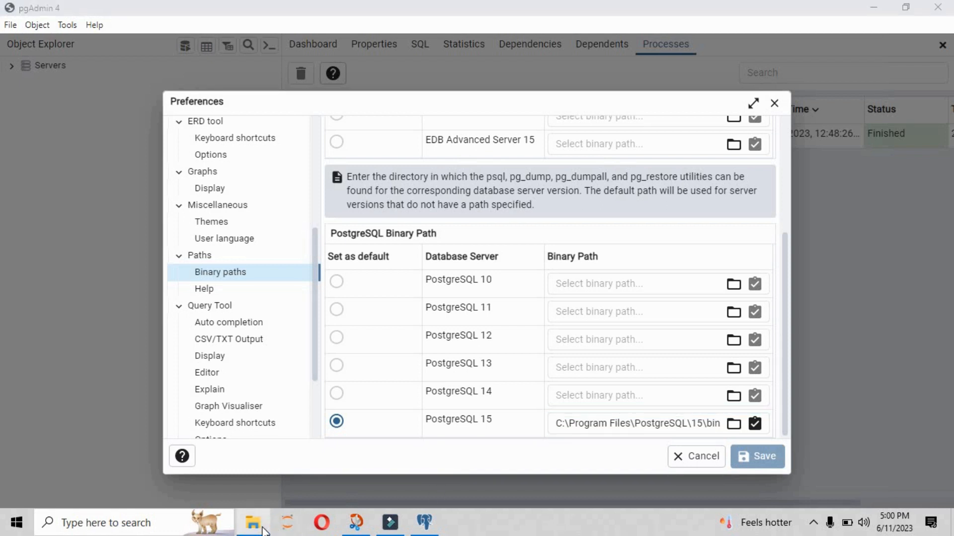
left_click(263, 530)
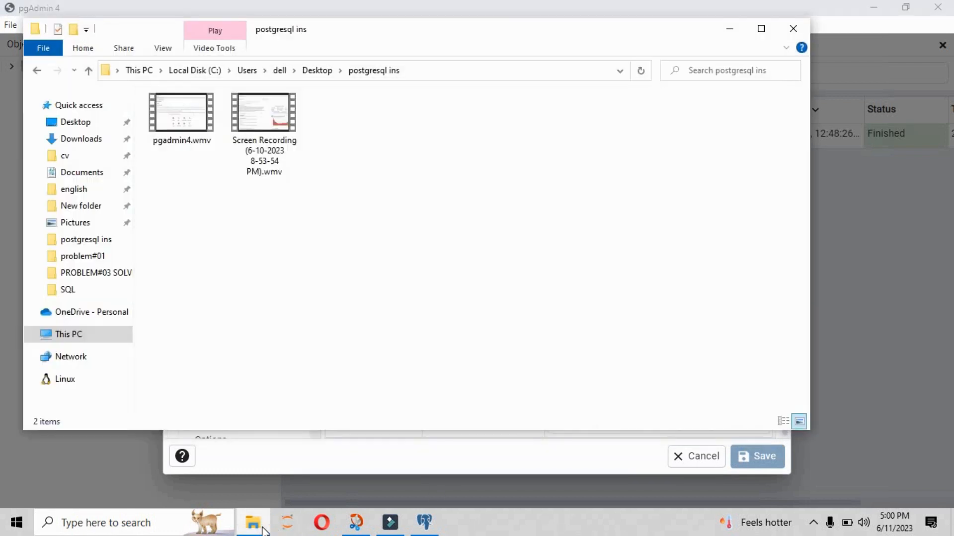
Step: Browse File Explorer through This PC and Local Disk (C:) into the Program Files folder
left_click(77, 127)
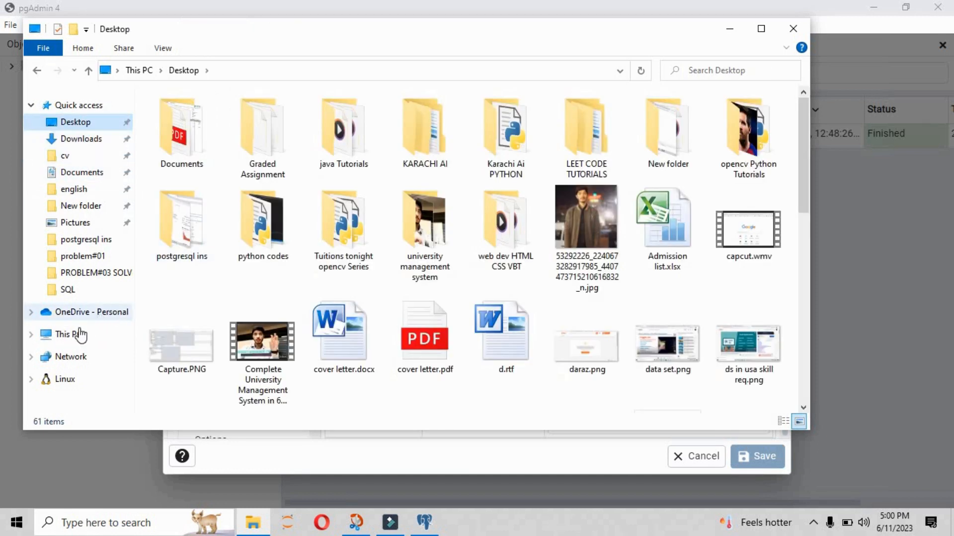
left_click(81, 334)
left_click(220, 278)
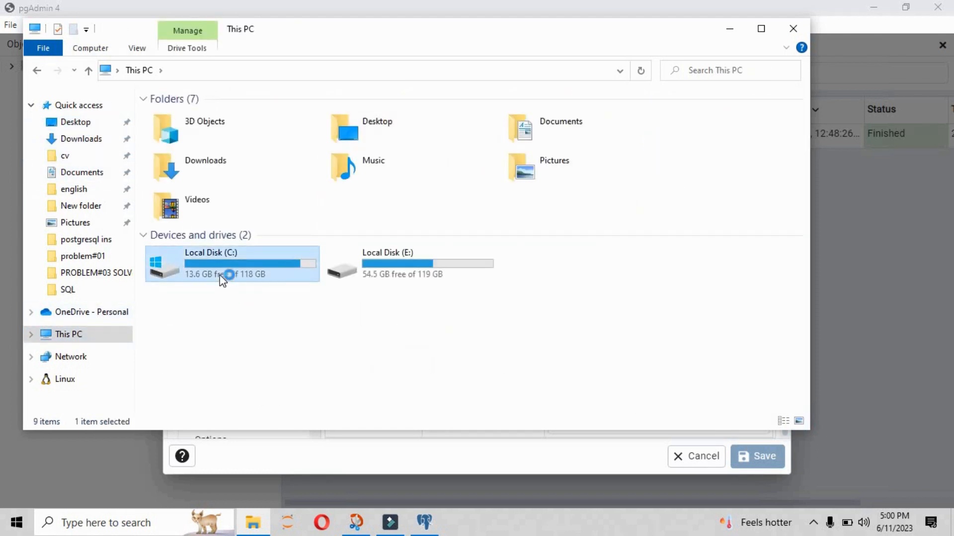
left_click_drag(349, 54, 390, 87)
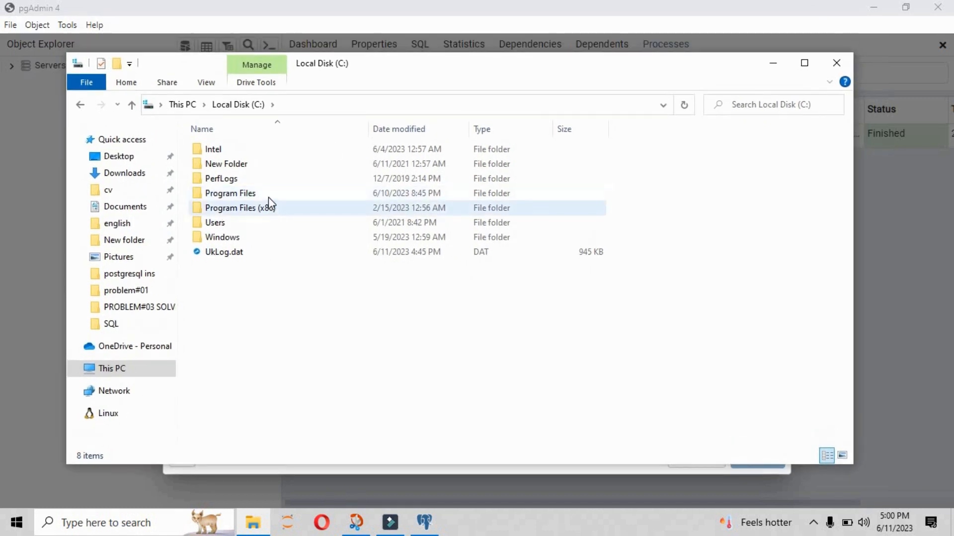
double_click(269, 197)
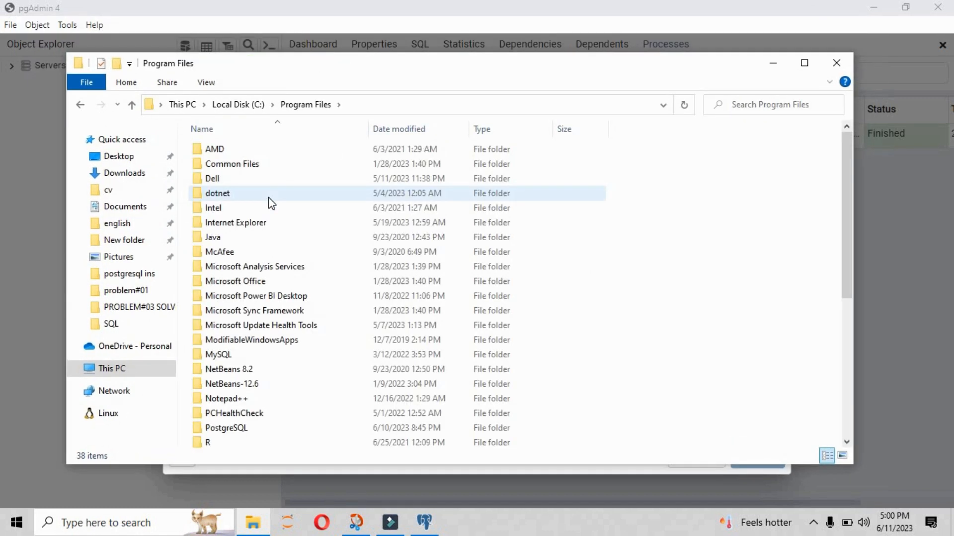
Step: Open PostgreSQL > 15 > bin, select the folder path in the address bar, and minimize Explorer
left_click(219, 295)
type("po")
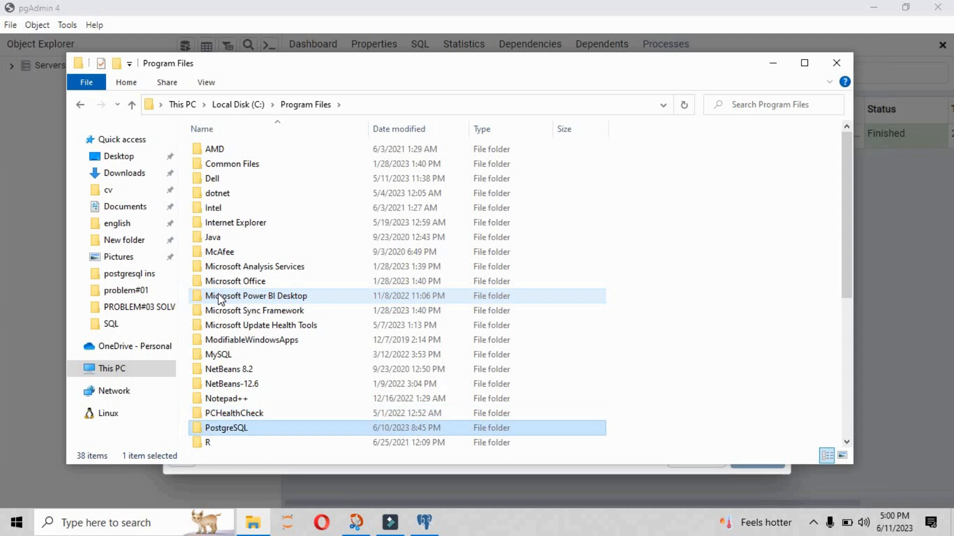
key("Return")
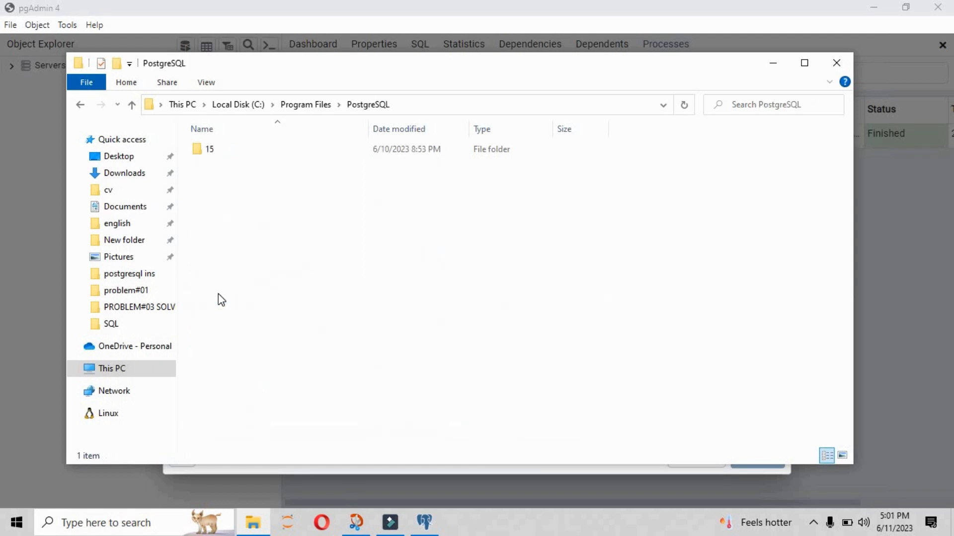
double_click(217, 154)
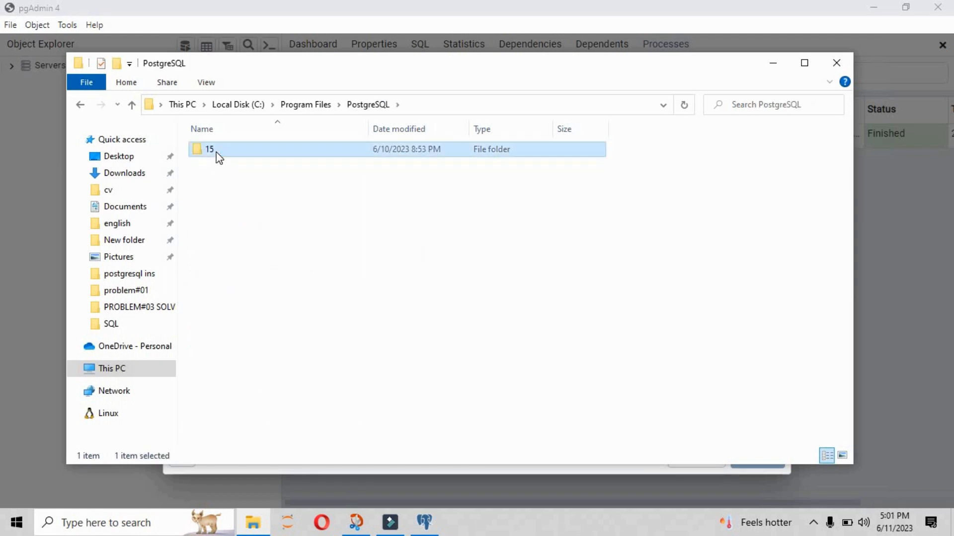
double_click(219, 154)
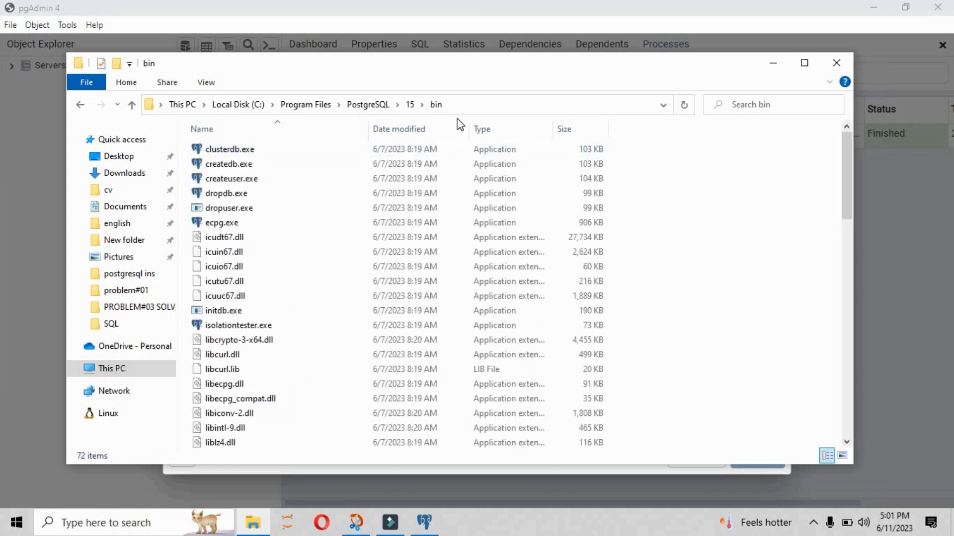
left_click(475, 105)
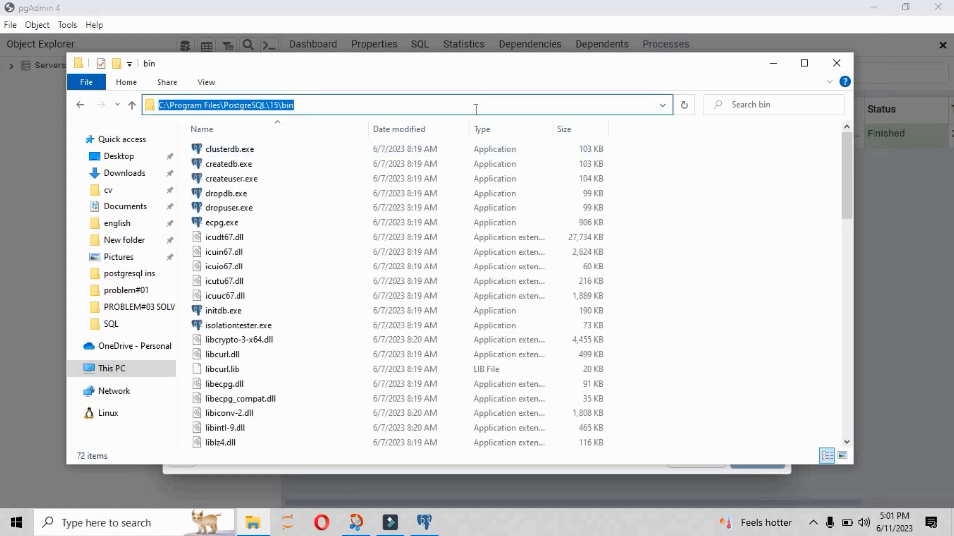
left_click(773, 64)
Step: Replace the PostgreSQL 15 Binary Path entry with C:\Program Files\PostgreSQL\15\bin and save the Preferences
left_click(680, 423)
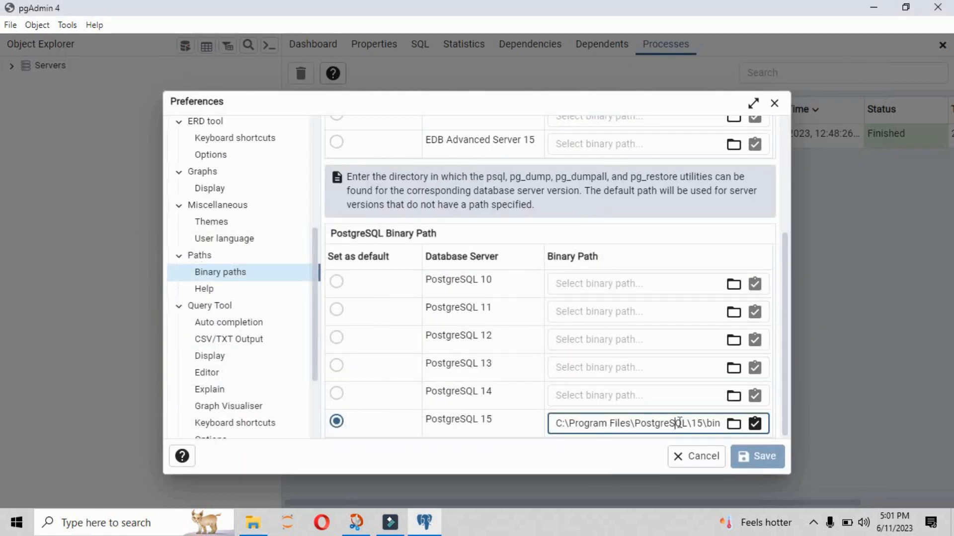
key("ctrl+a")
key("End")
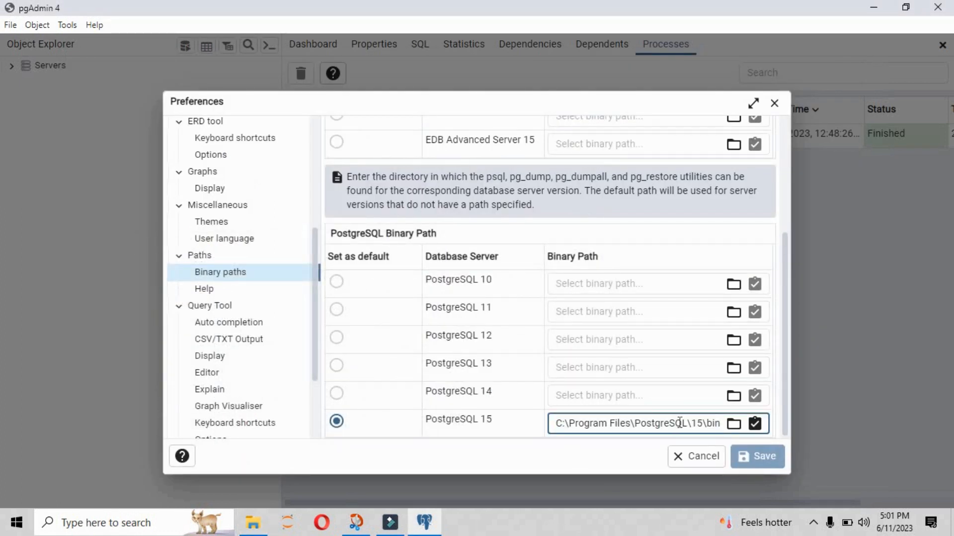
left_click(763, 463)
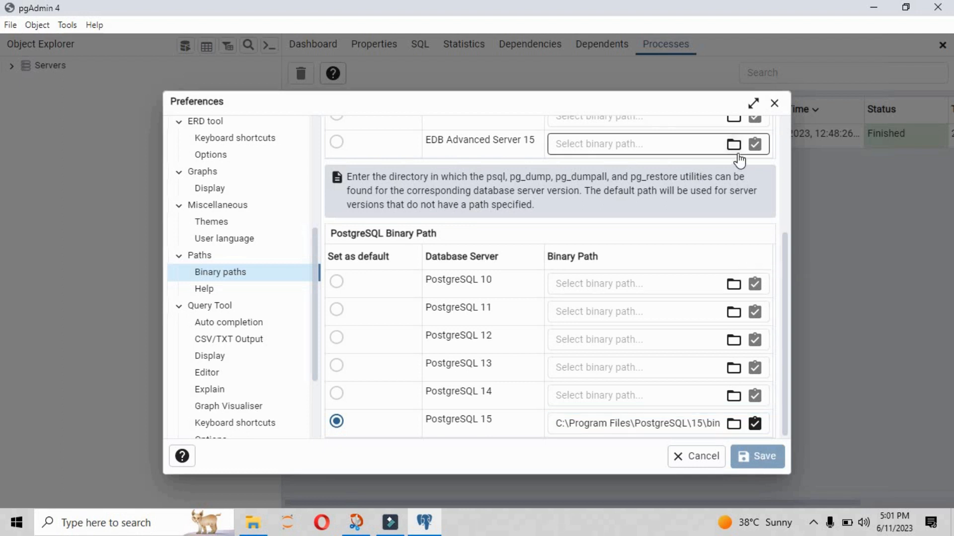
left_click(774, 105)
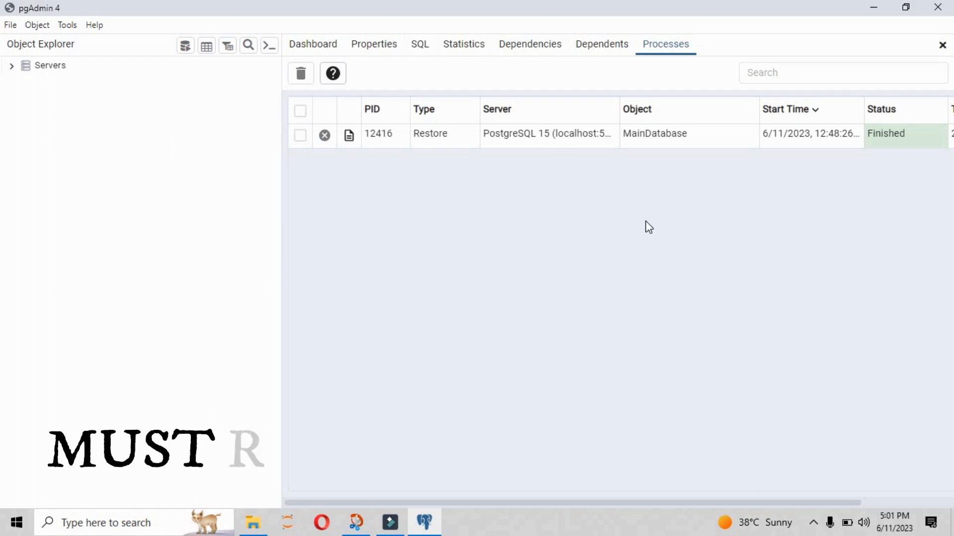